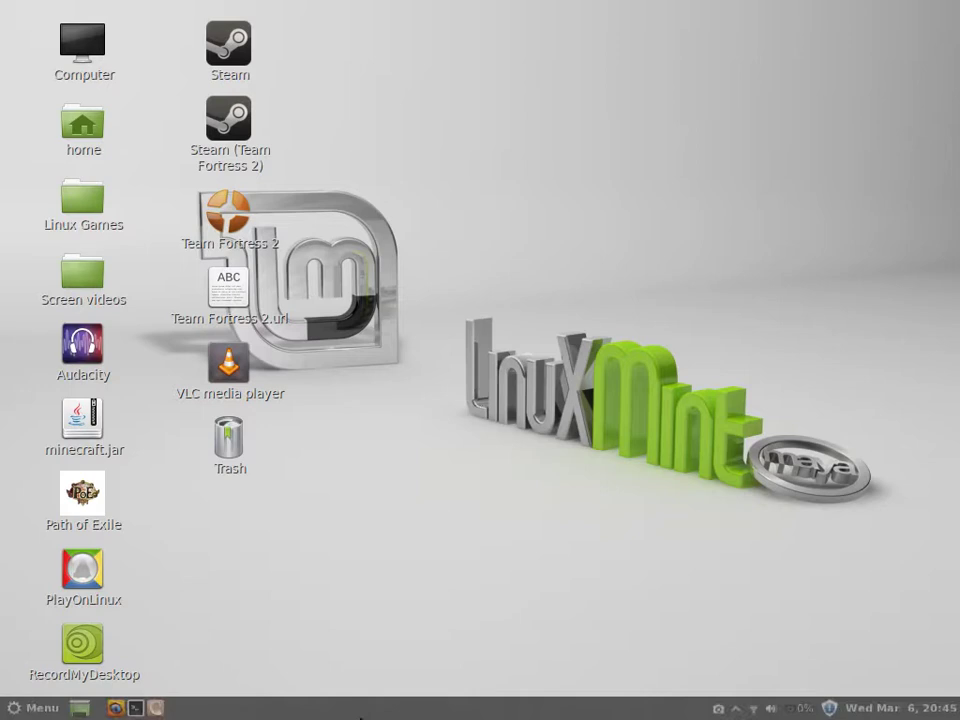
- In Terminal, confirm GParted is installed via 'sudo apt-get install gparted', then launch it with 'sudo gparted'
click(135, 706)
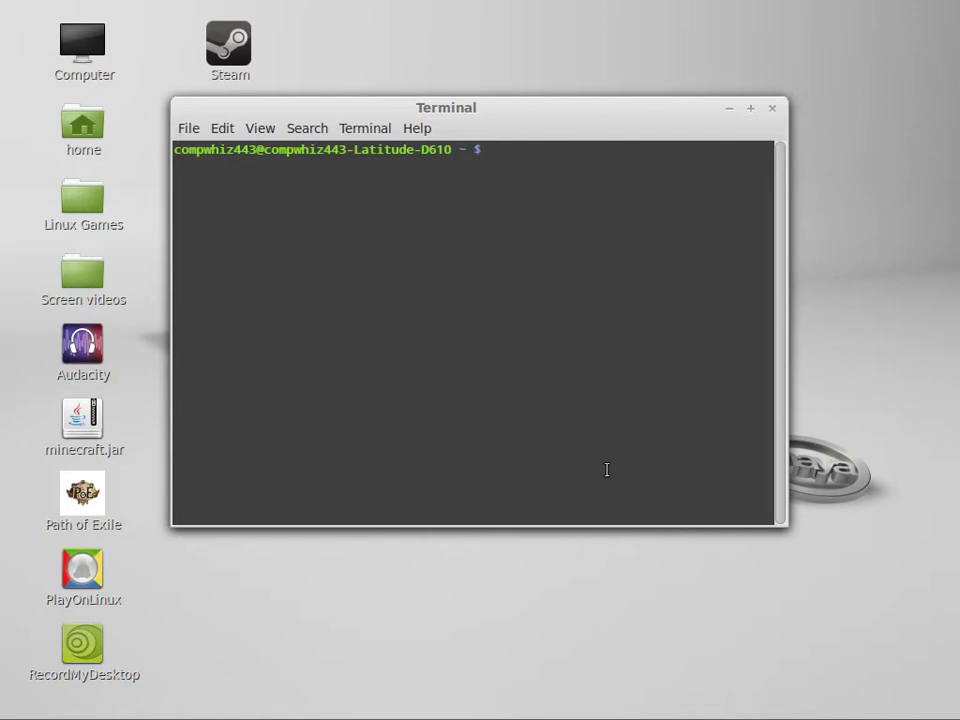
text(su)
text(do apt-get )
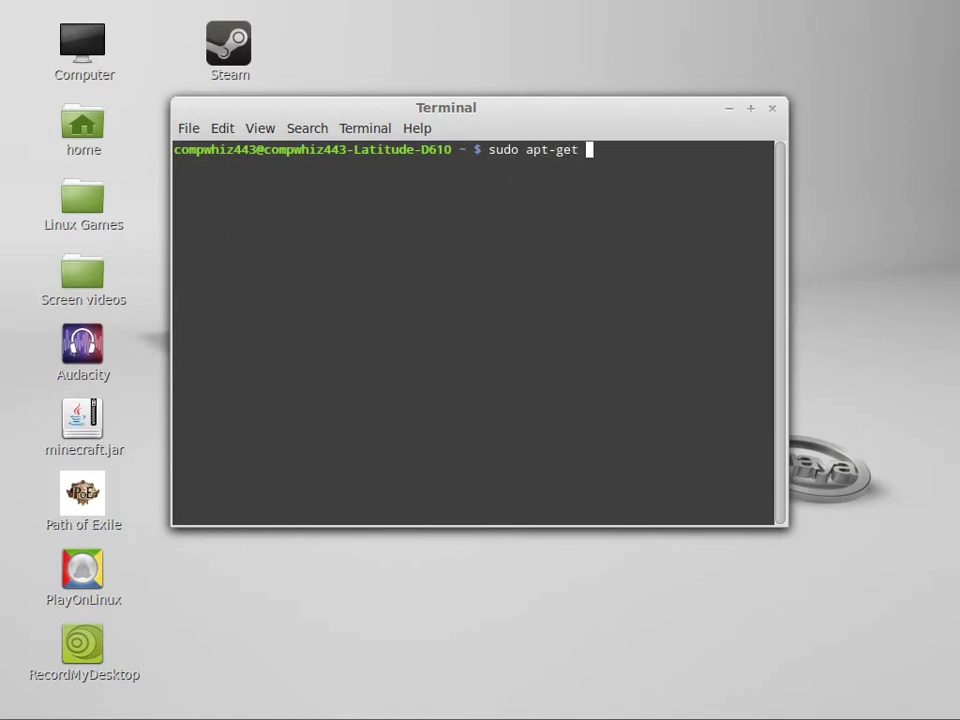
text(install gpa)
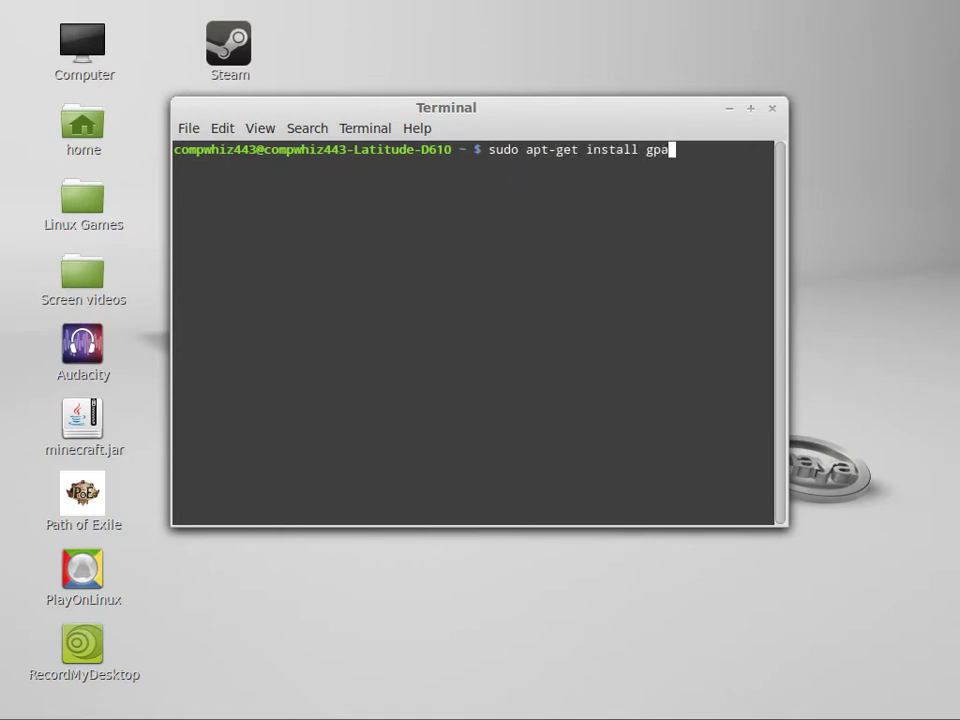
text(rted)
key(Return)
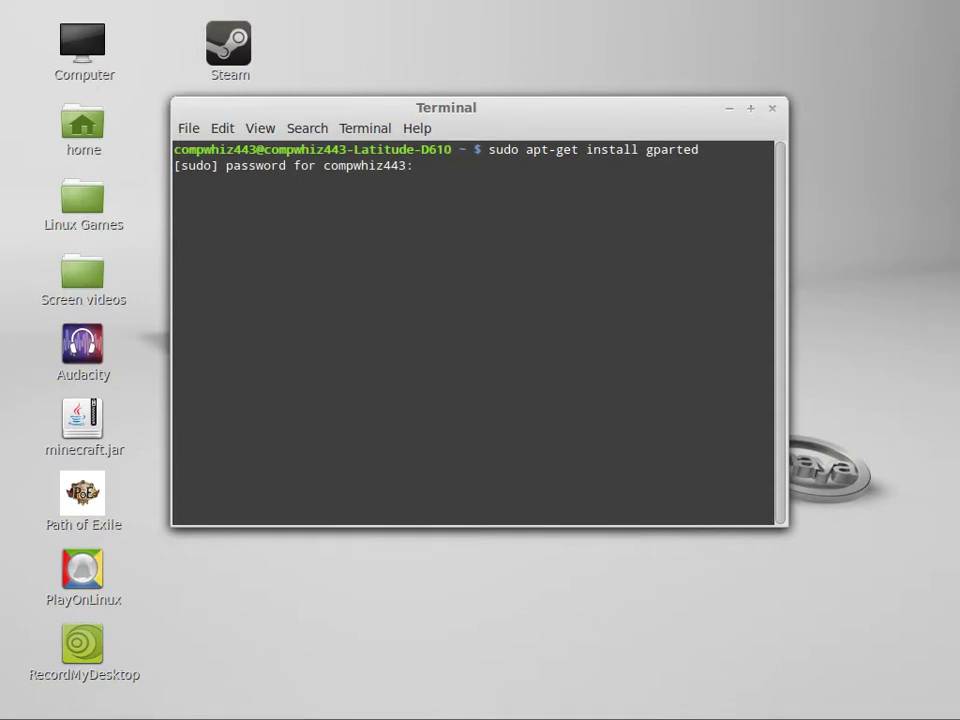
key(Return)
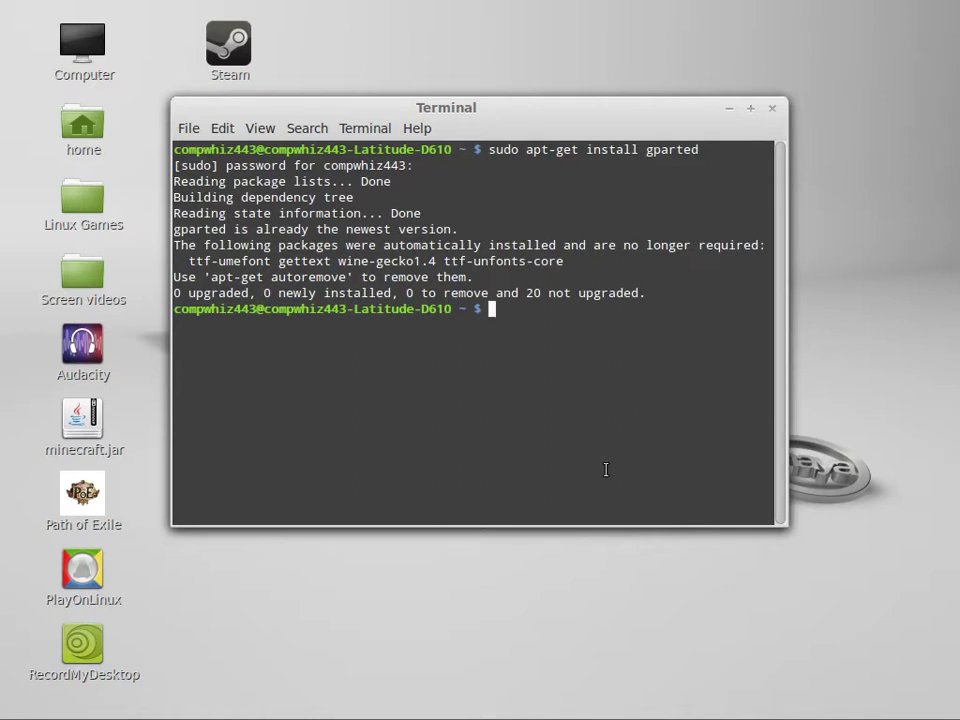
text(sudo )
text(gparted)
key(Return)
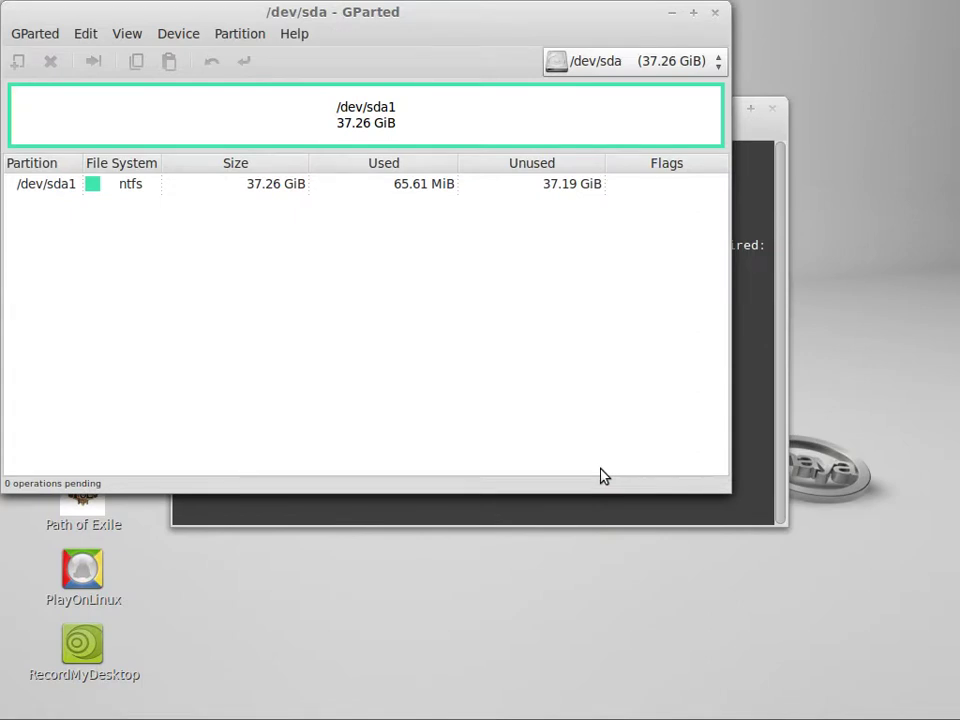
- Select the 37.26 GiB NTFS partition /dev/sda1 in the GParted partition list
click(97, 188)
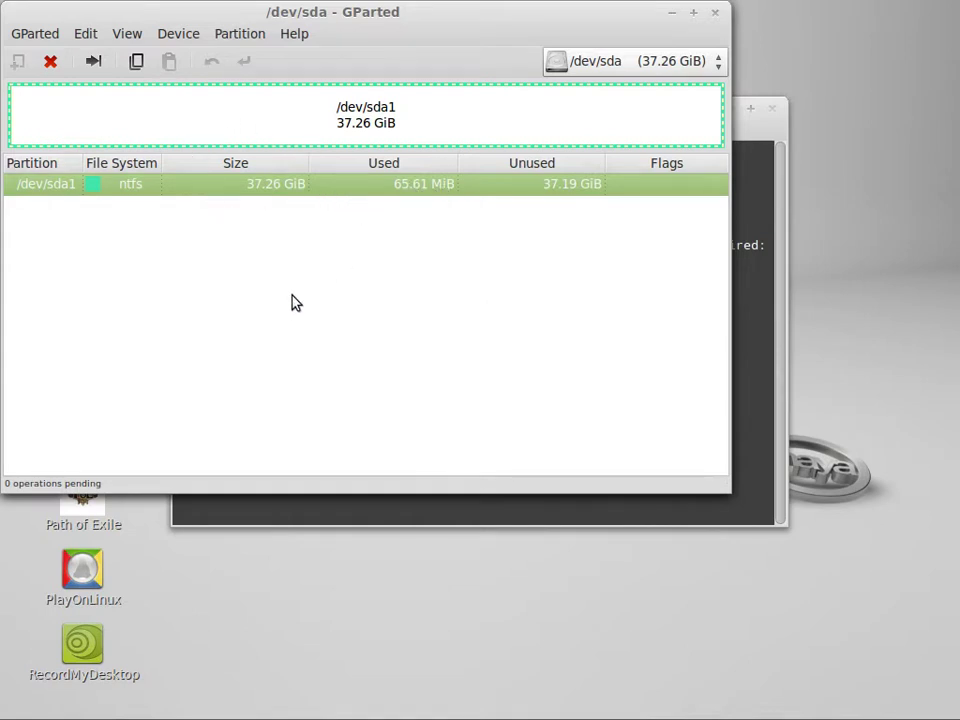
- Queue deletion of NTFS partition /dev/sda1, apply all operations, and close the completion report
click(47, 52)
click(51, 64)
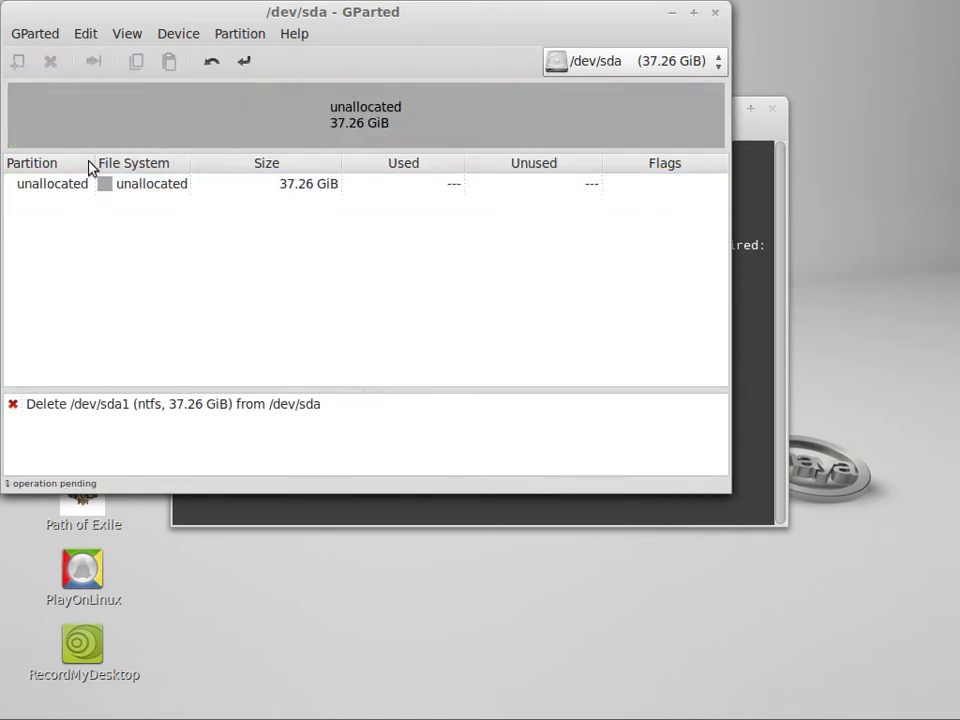
click(60, 186)
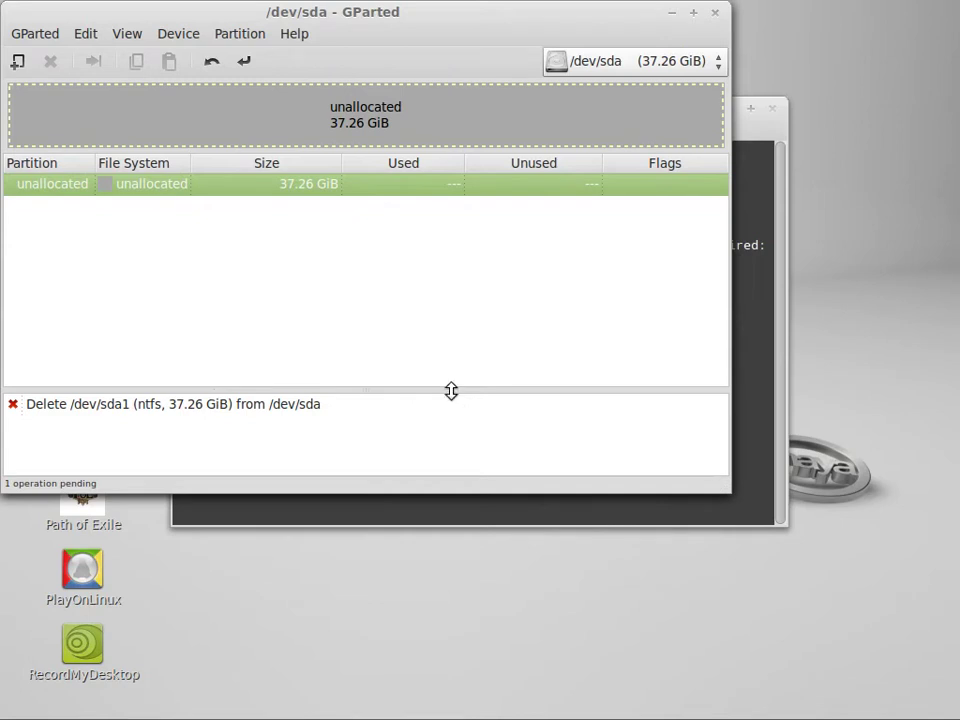
right_click(177, 407)
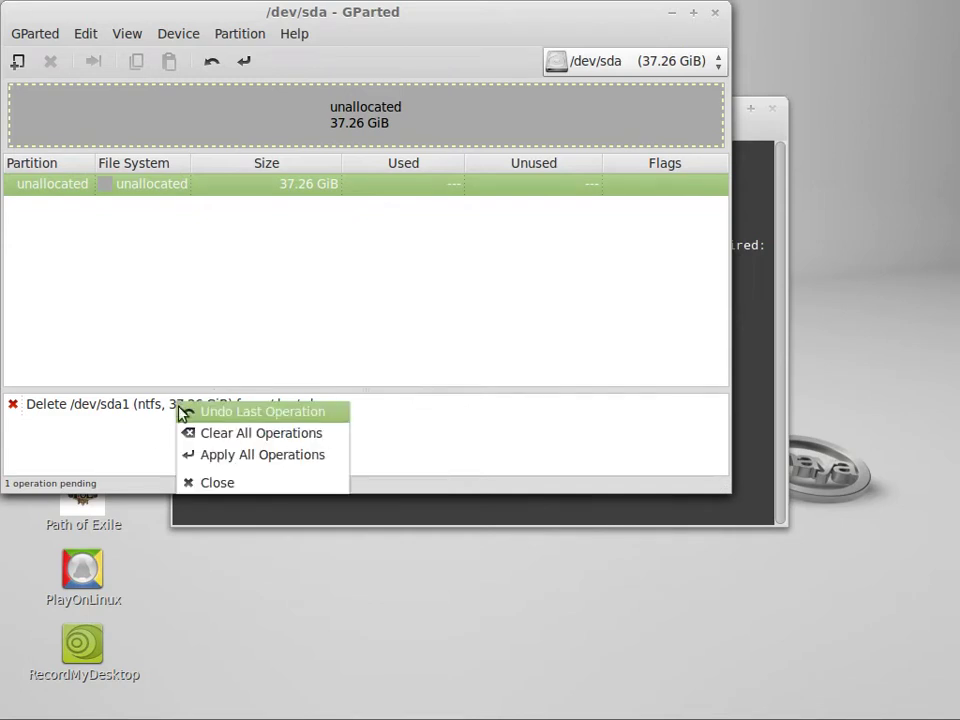
click(225, 458)
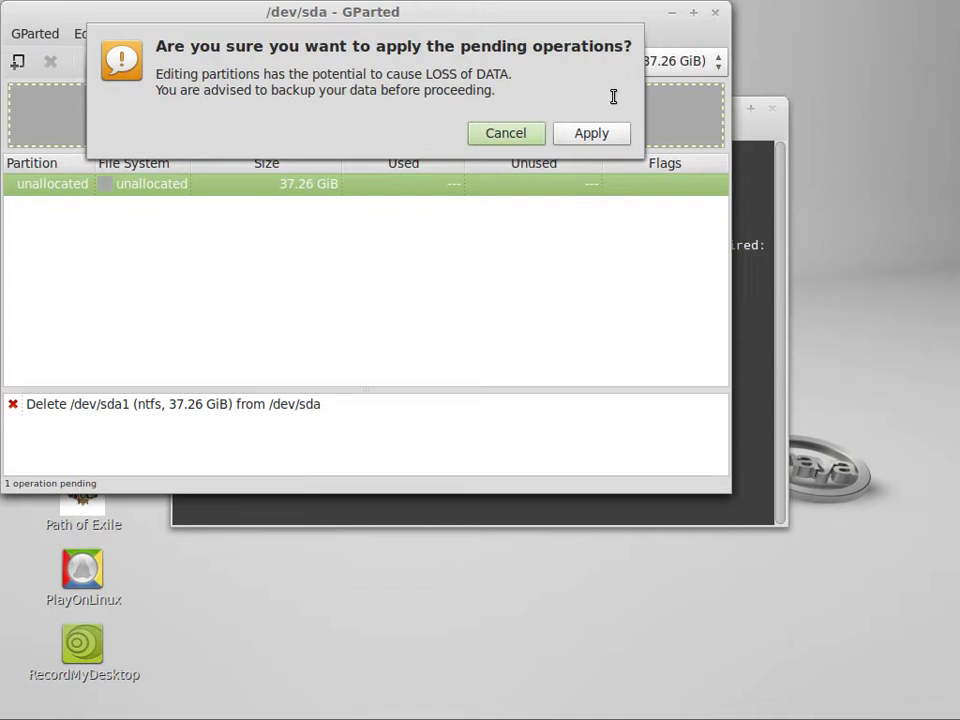
click(594, 138)
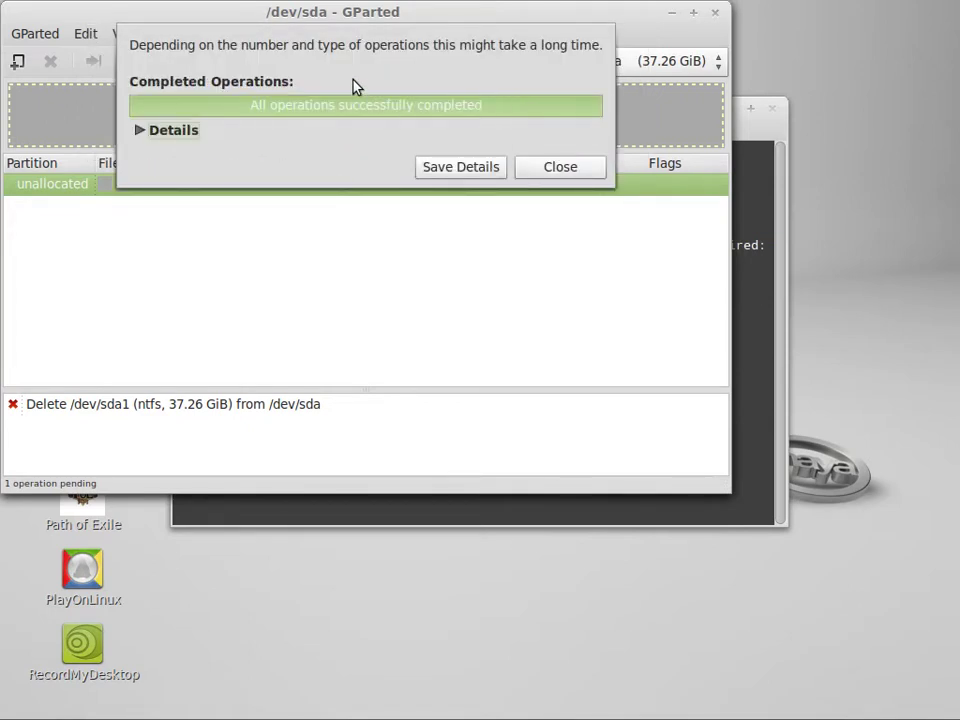
click(580, 170)
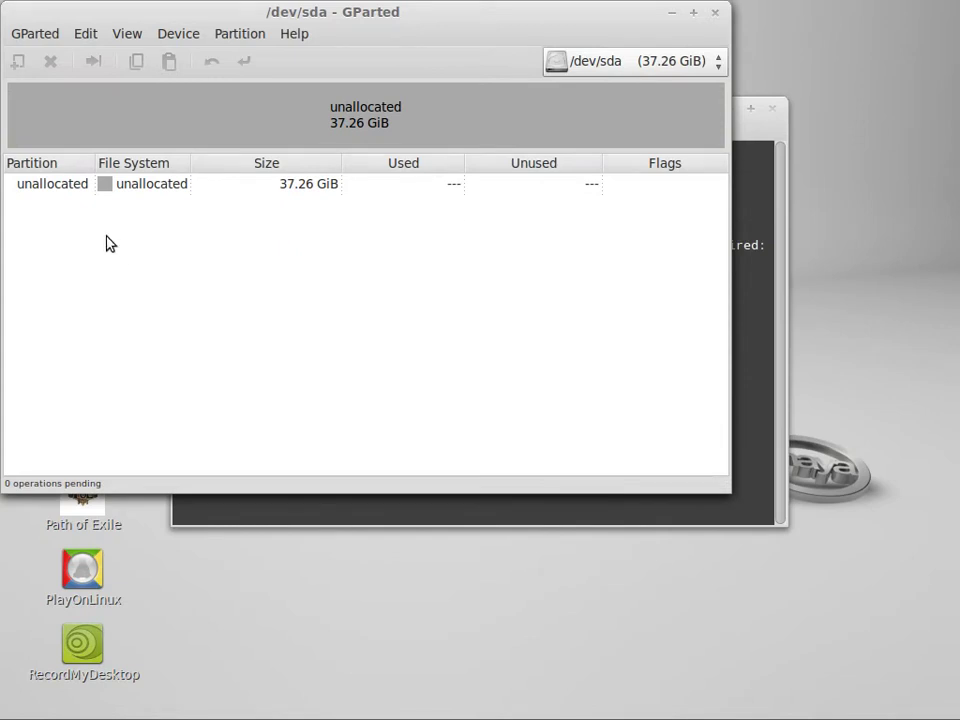
- Write a new MS-DOS partition table to /dev/sda, leaving the 37.26 GiB unallocated space selected
click(115, 185)
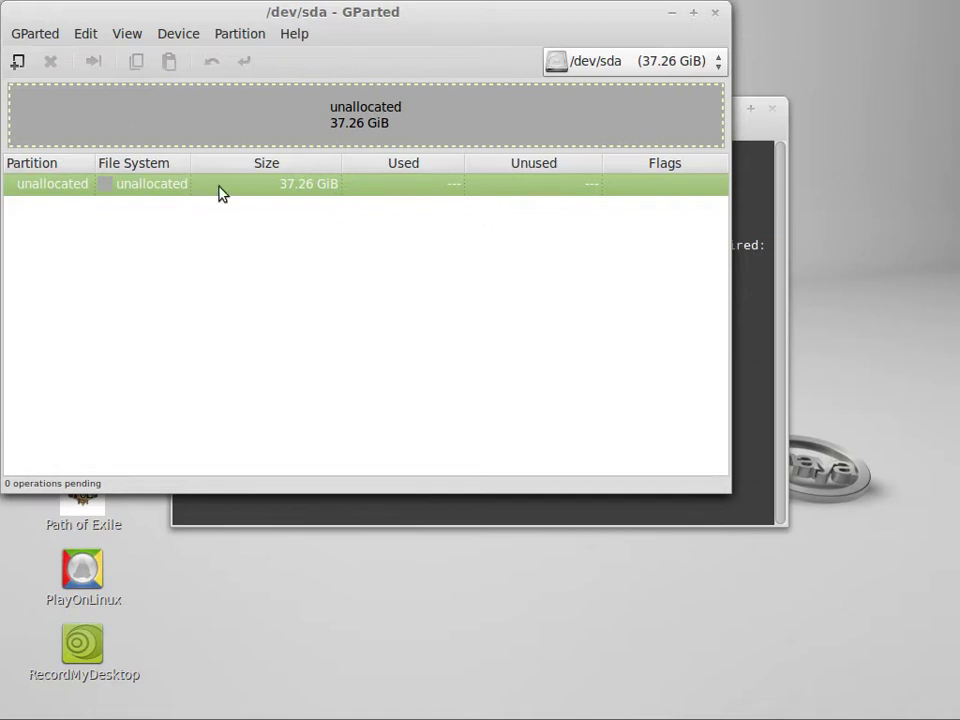
click(186, 42)
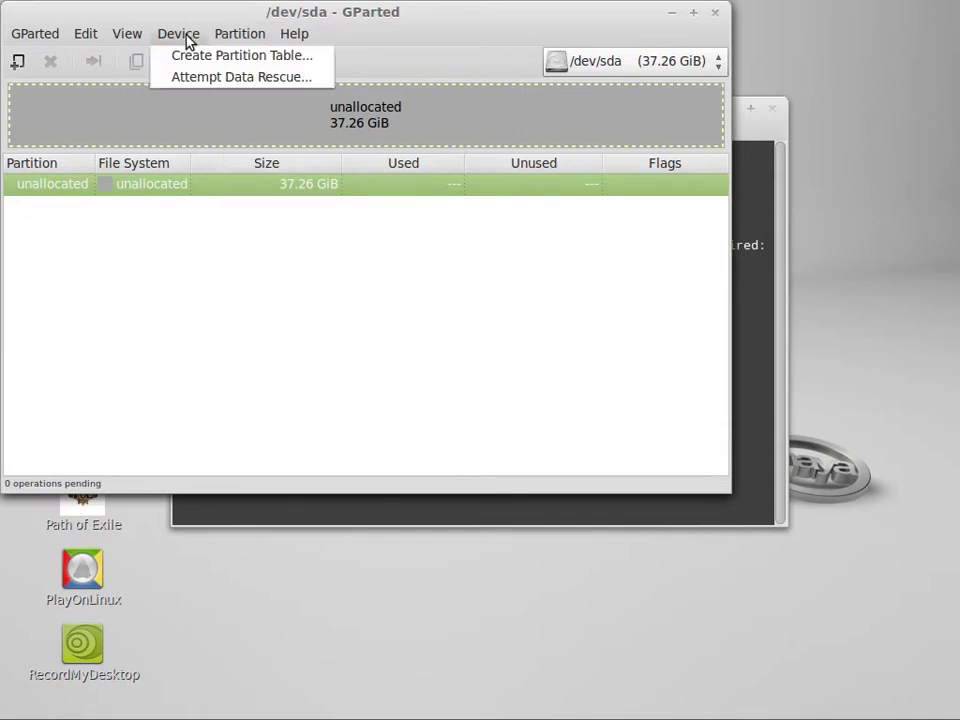
click(189, 56)
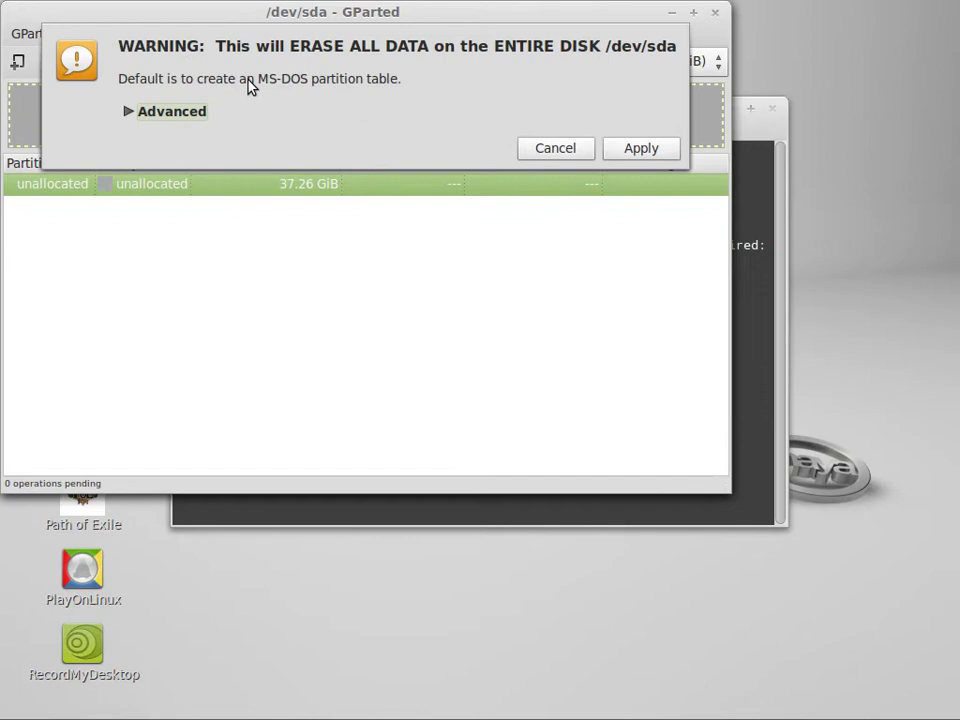
click(648, 151)
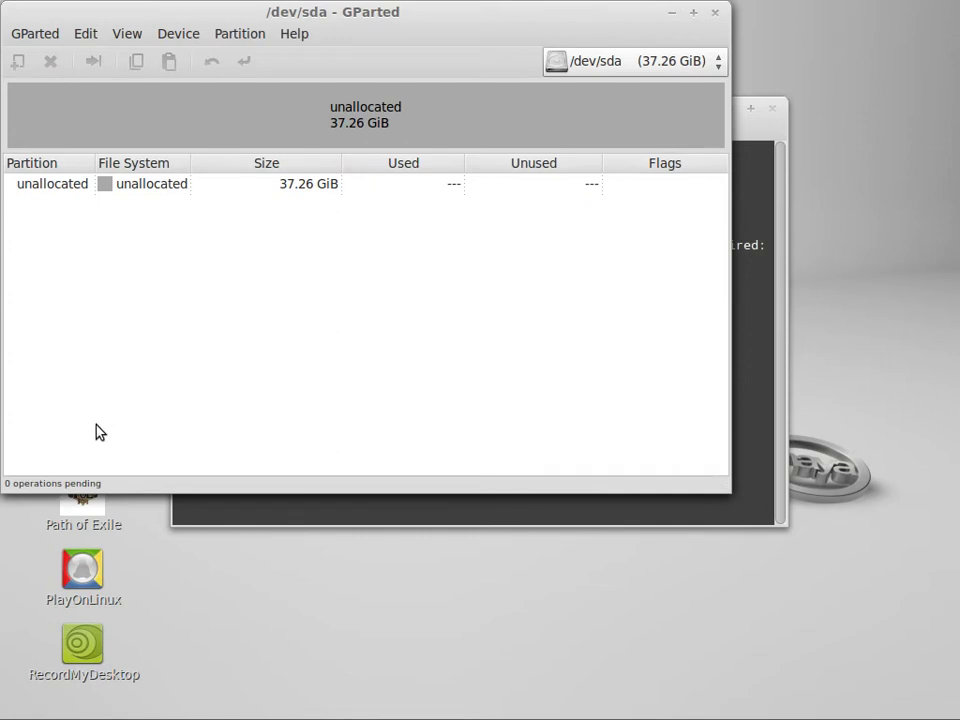
click(130, 186)
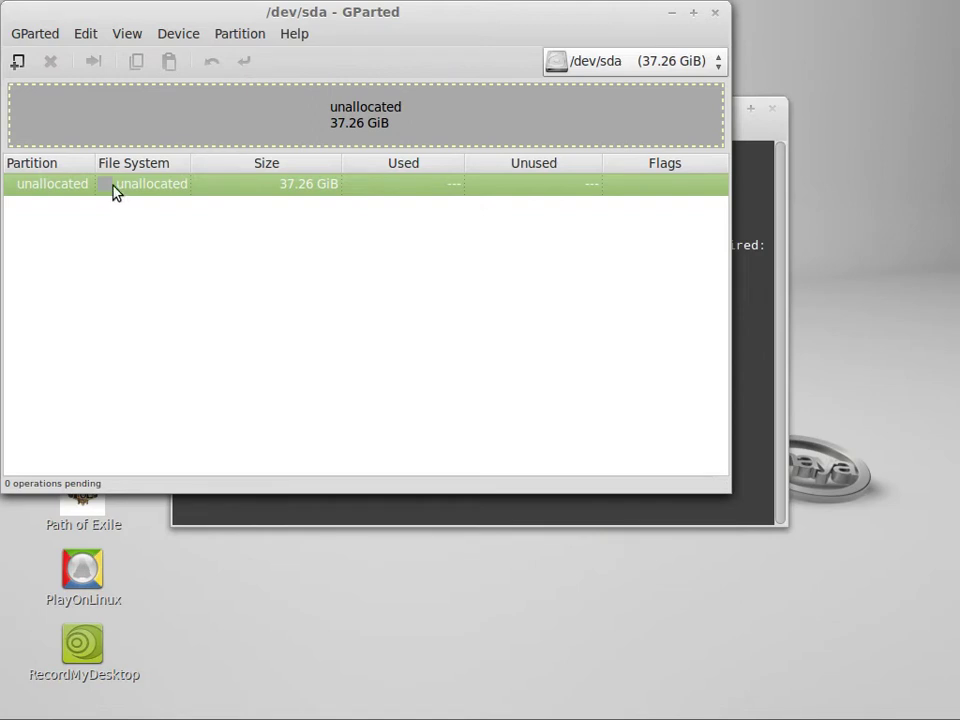
- Add a new primary partition with the ntfs file system spanning all 37.26 GiB of /dev/sda
click(241, 34)
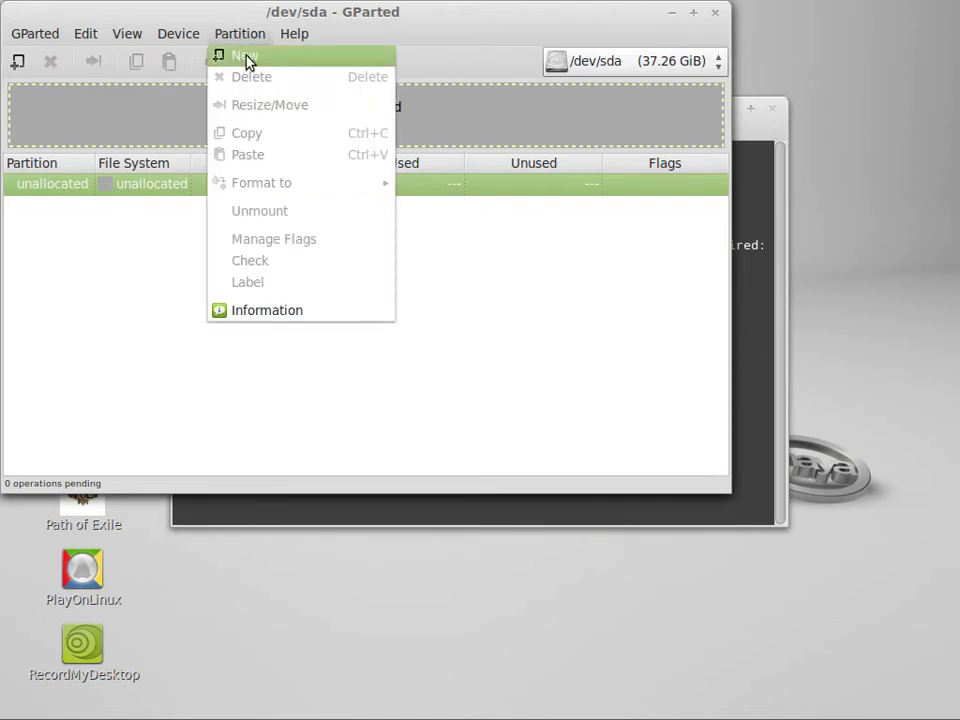
click(246, 57)
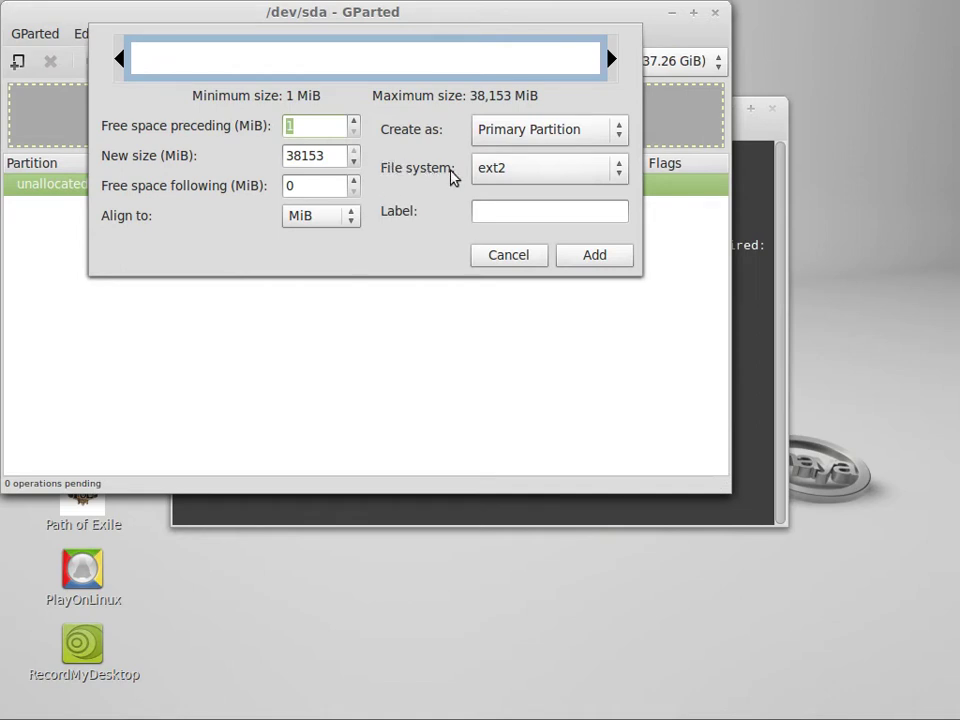
click(562, 185)
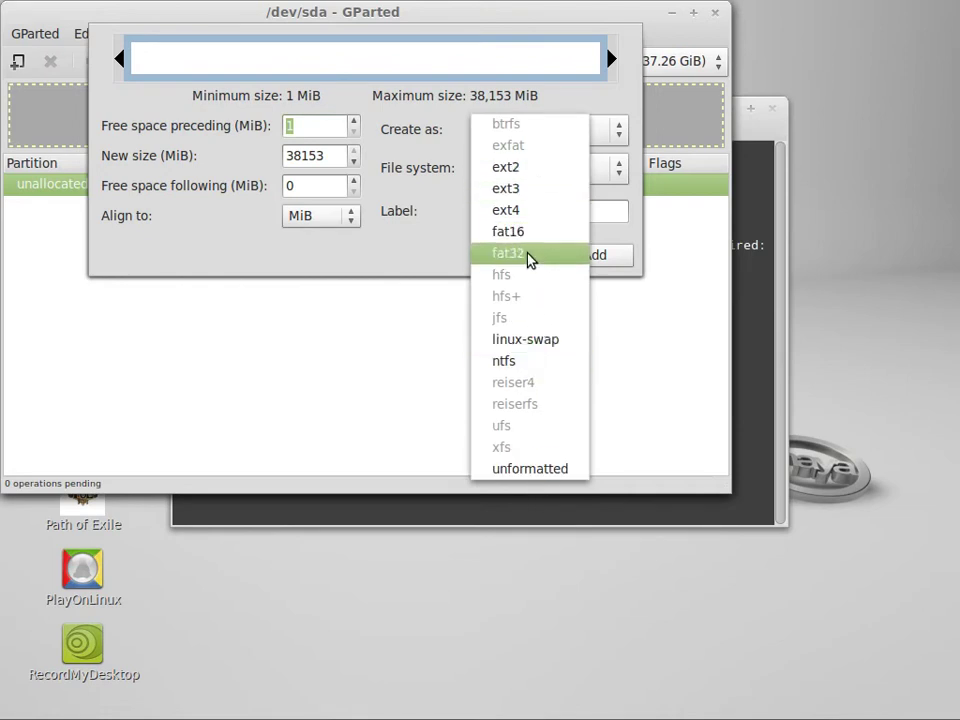
click(535, 366)
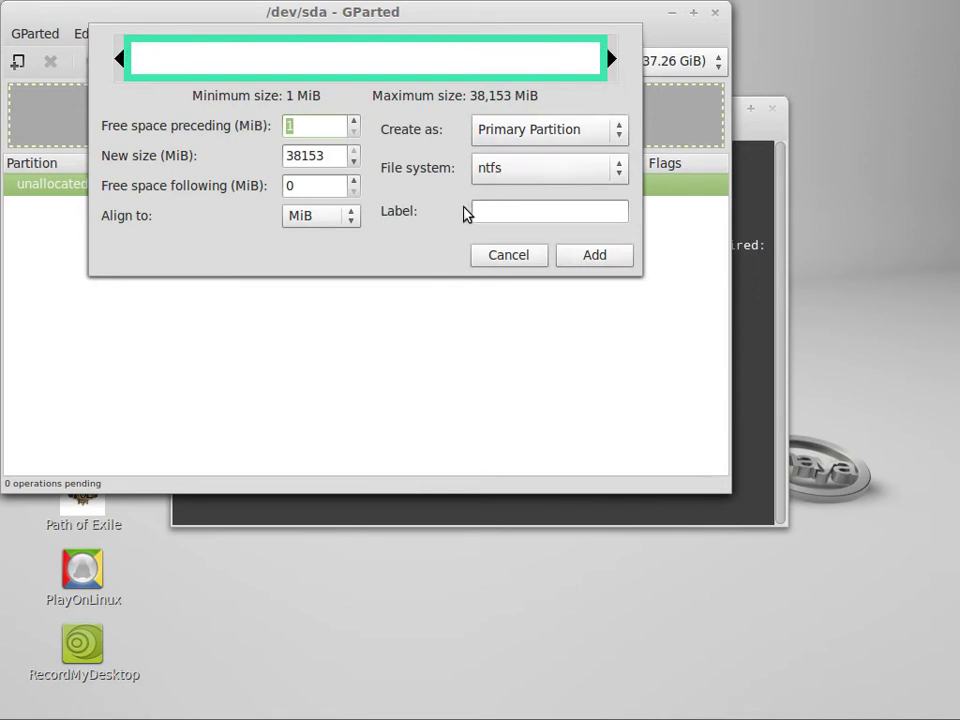
click(596, 256)
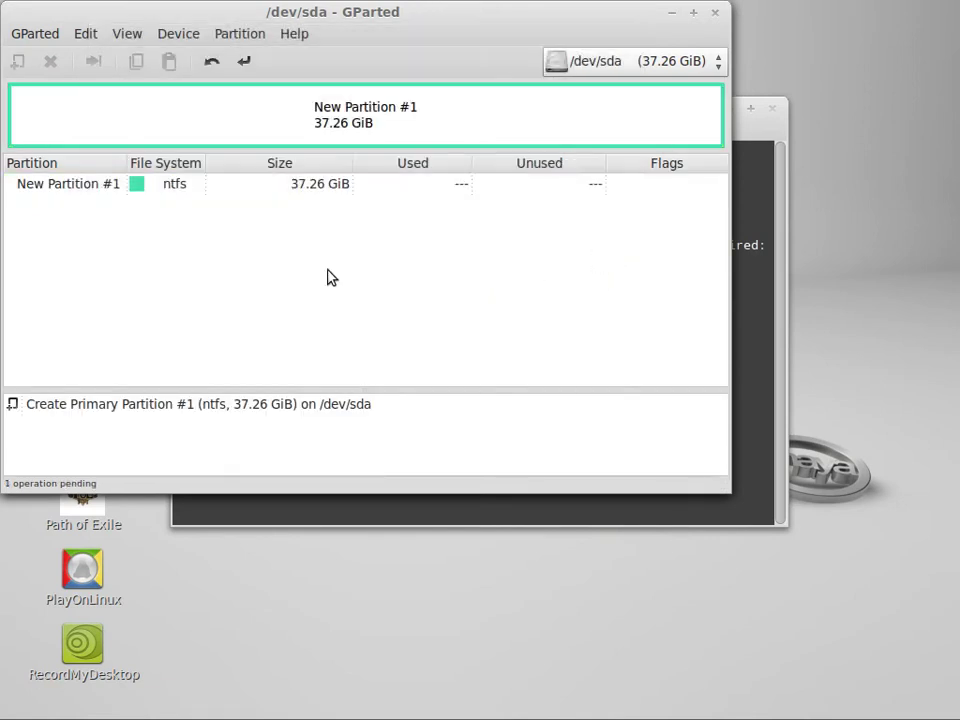
click(87, 187)
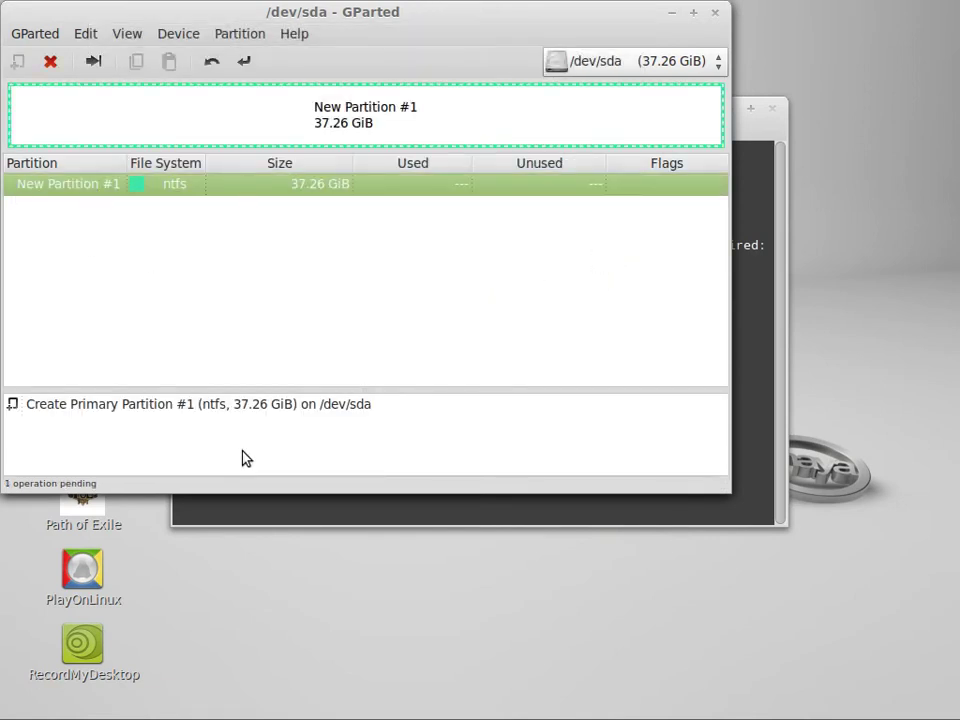
- Apply the pending new NTFS partition to disk and dismiss the results report
right_click(320, 411)
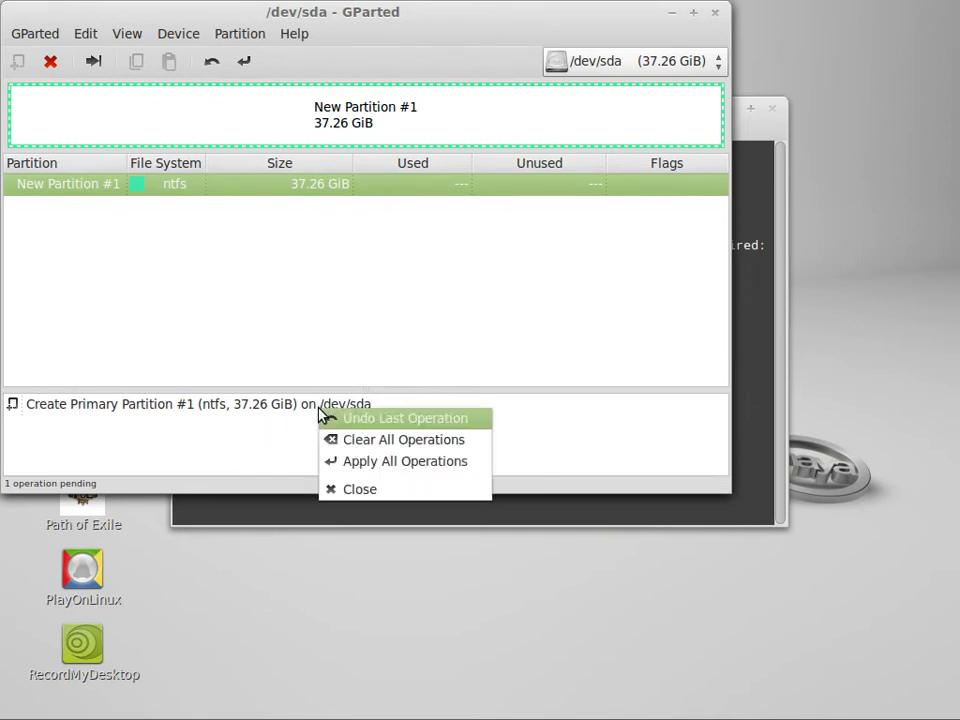
click(383, 462)
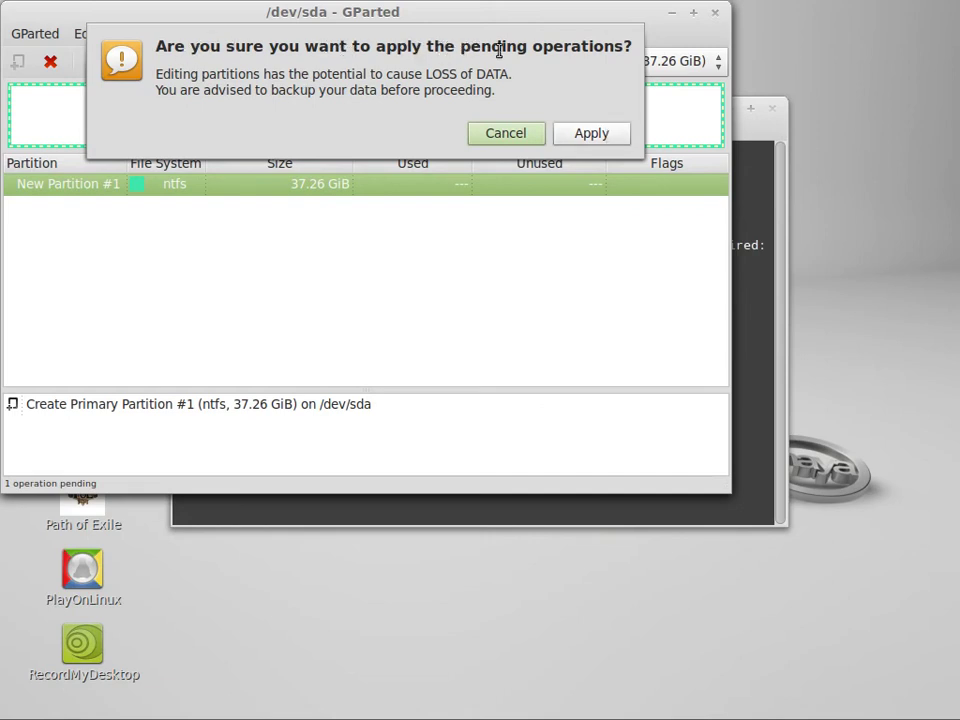
click(583, 133)
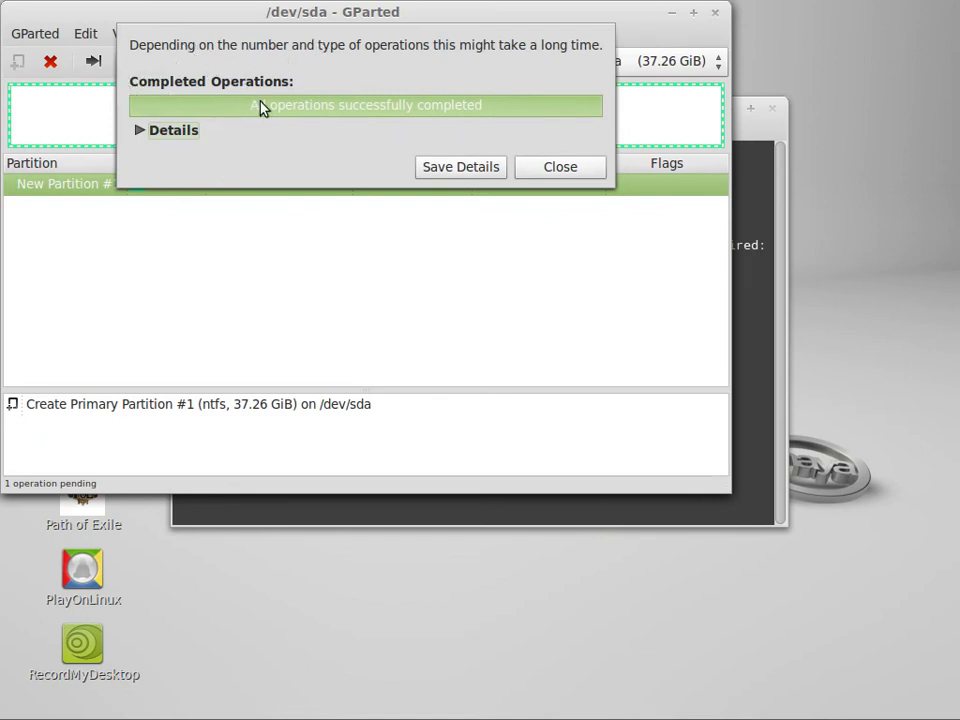
click(561, 168)
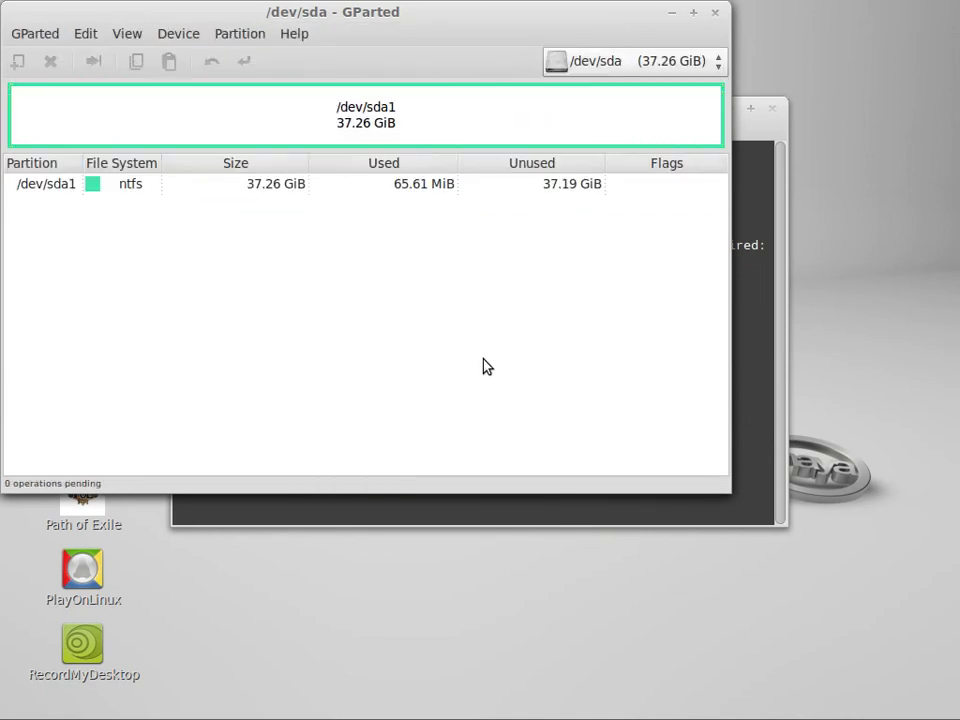
click(128, 186)
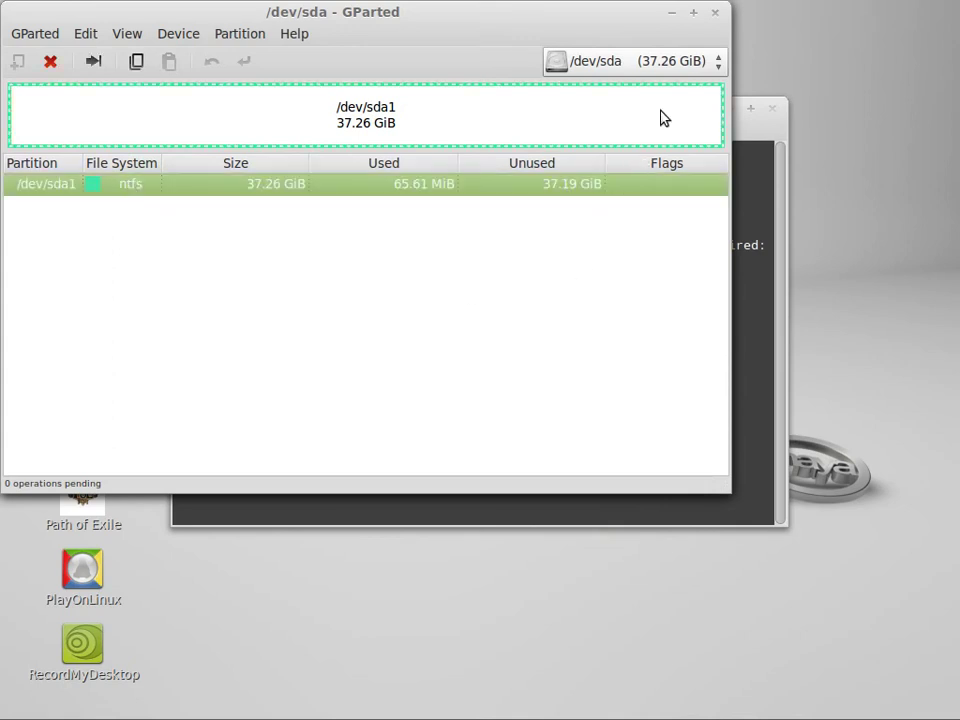
- Close GParted and the Terminal window, leaving the Linux Mint desktop clear
click(718, 14)
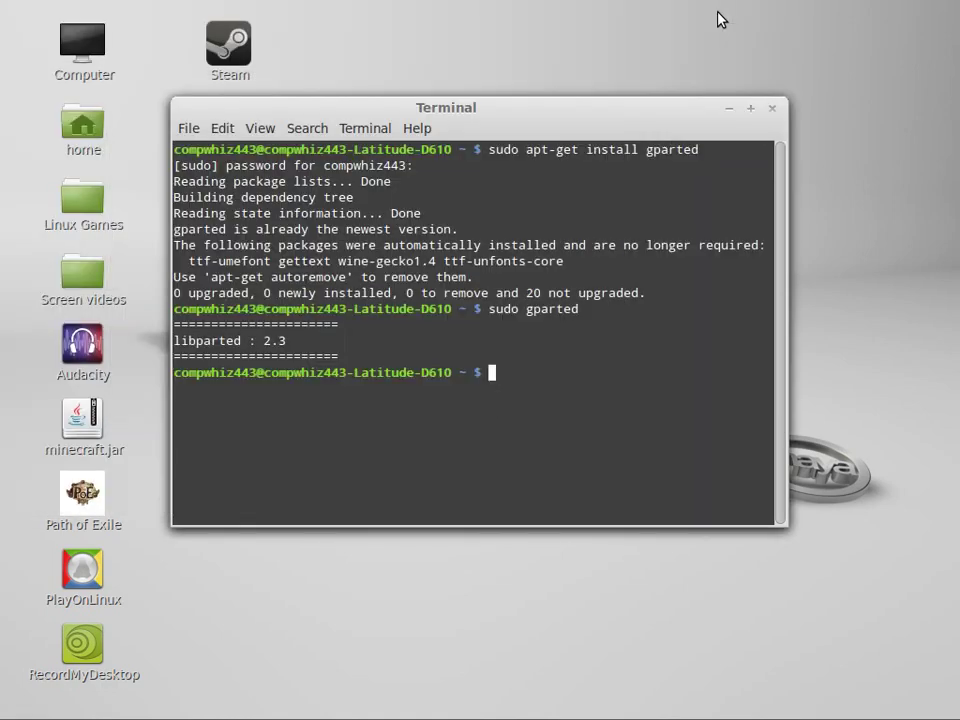
mouse_move(176, 352)
mouse_down()
mouse_move(686, 217)
mouse_move(176, 280)
mouse_up()
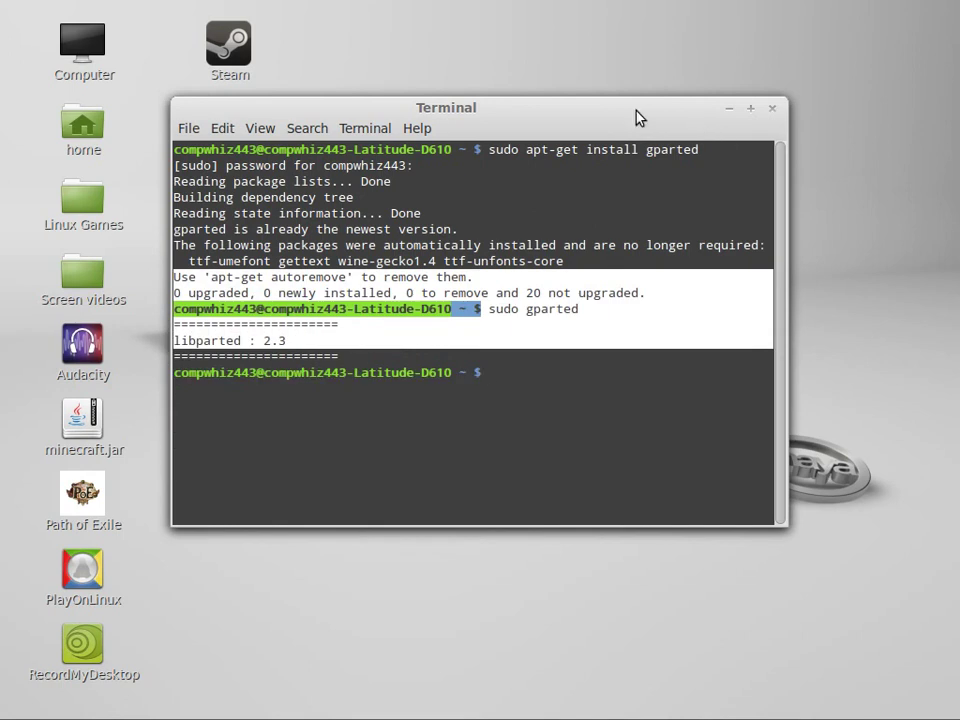
click(664, 467)
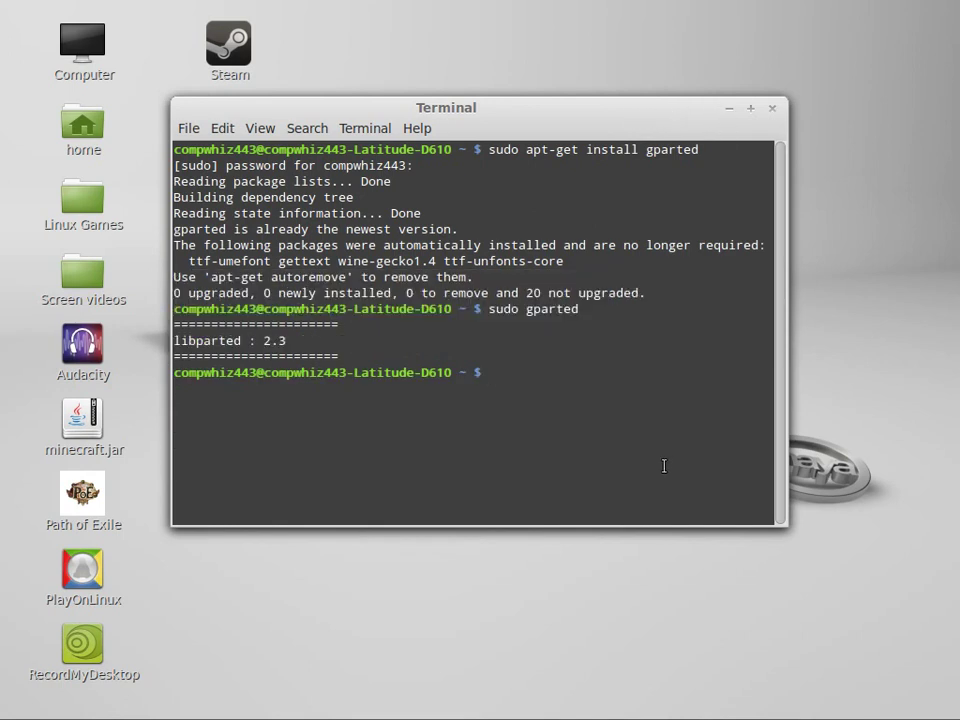
click(772, 108)
mouse_move(454, 80)
mouse_down()
mouse_move(922, 570)
mouse_move(928, 553)
mouse_up()
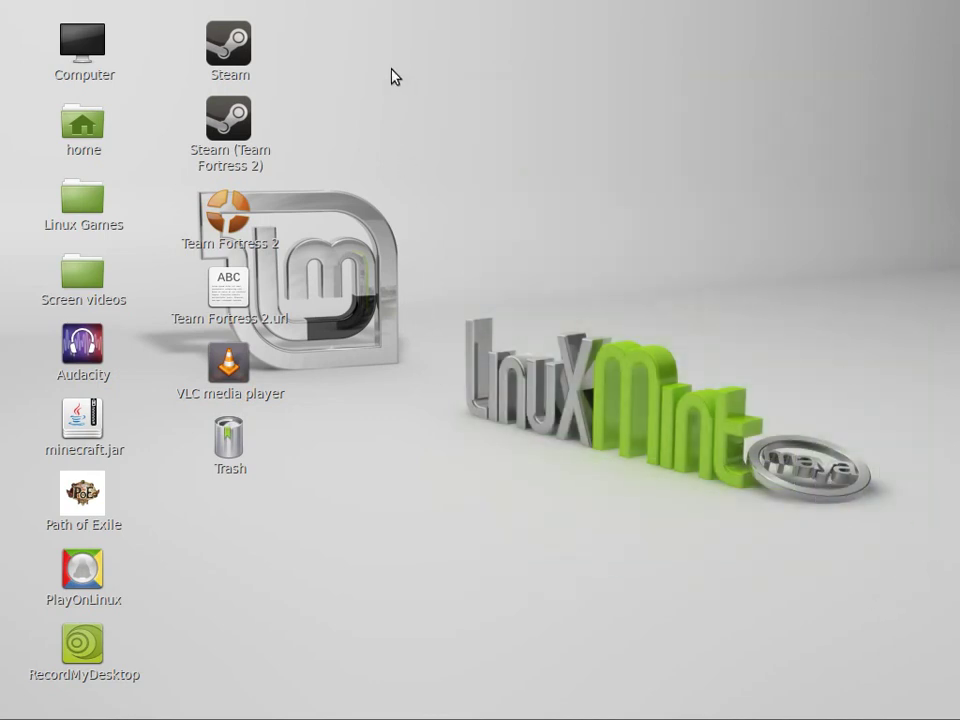
mouse_move(393, 70)
mouse_down()
mouse_move(903, 600)
mouse_move(420, 140)
mouse_up()
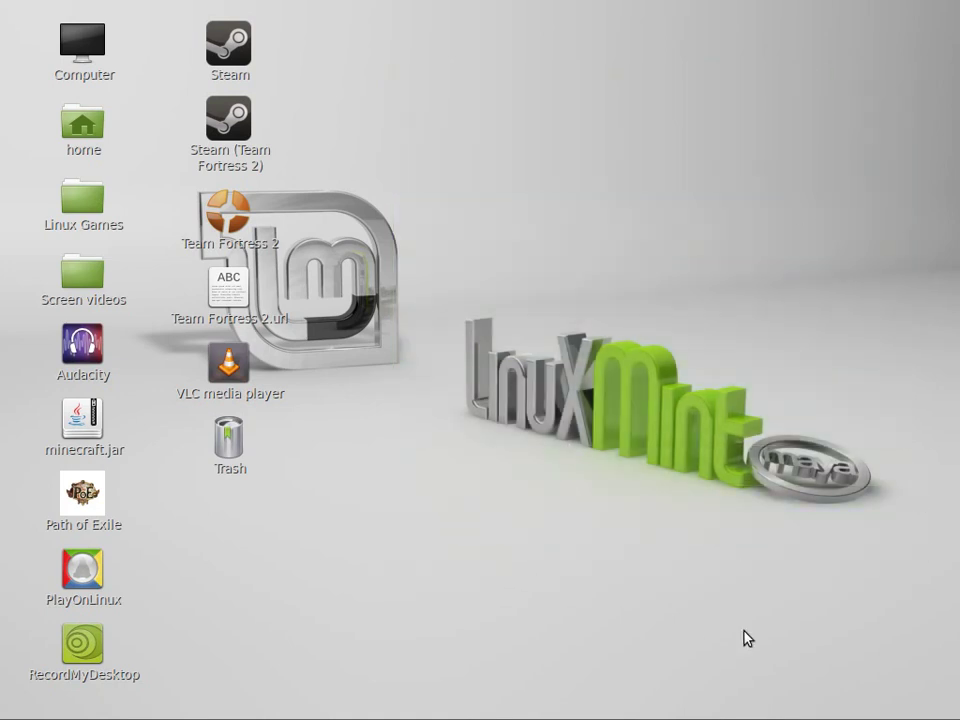